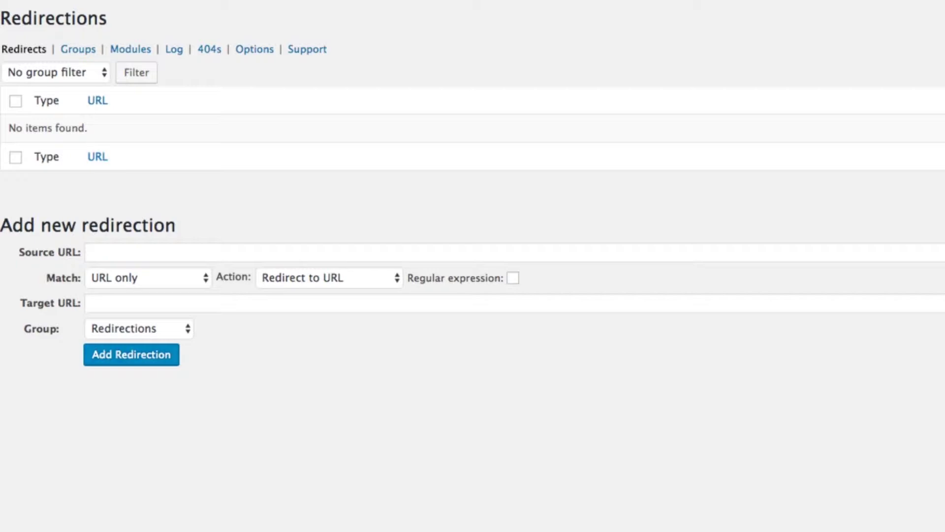
Create a redirect group named "New Group" in the WordPress module
{"action": "left_click", "coordinate": [139, 328]}
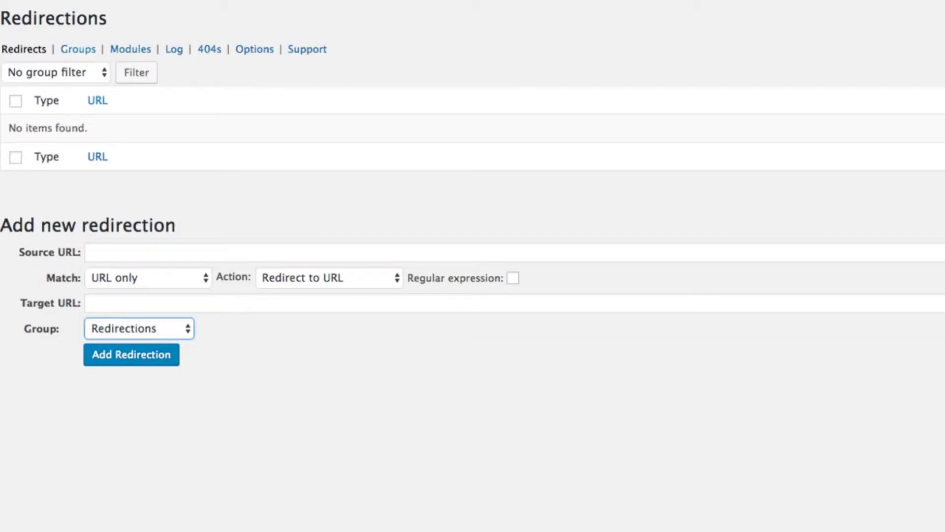
{"action": "left_click", "coordinate": [77, 49]}
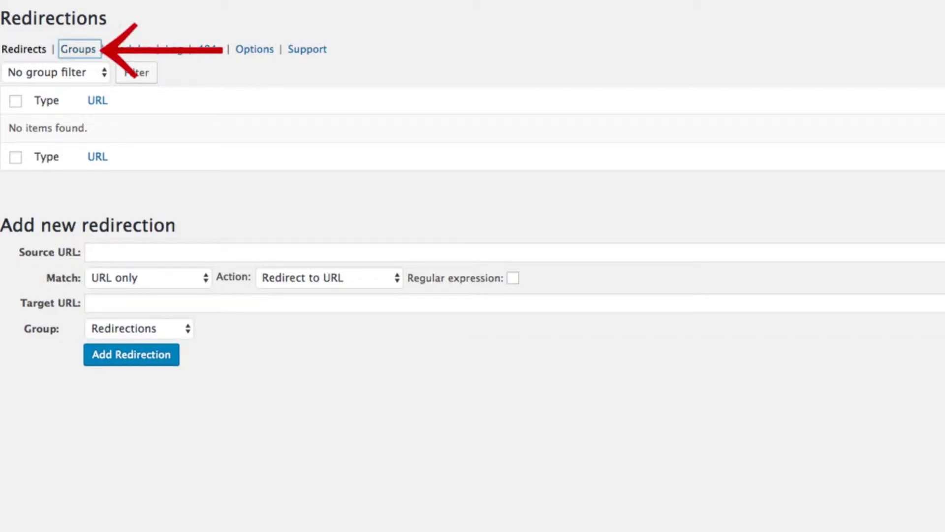
{"action": "mouse_move", "coordinate": [70, 177]}
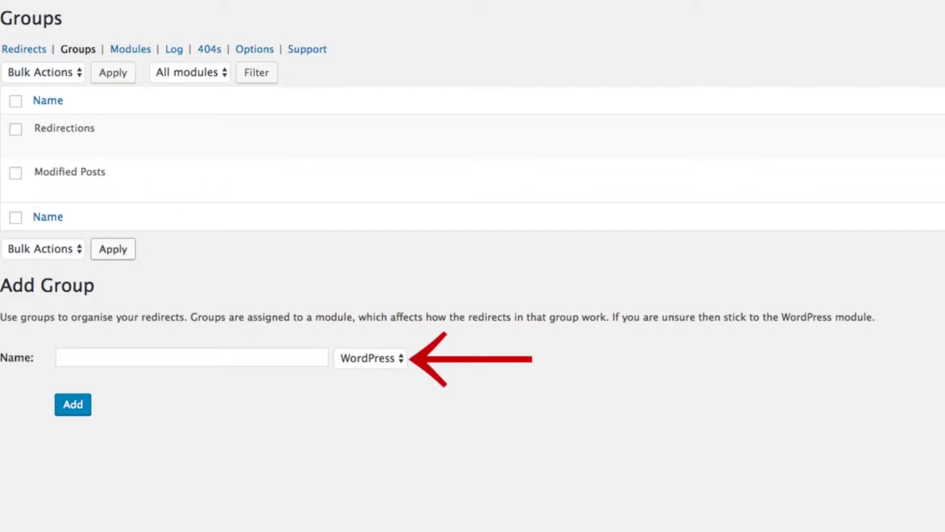
{"action": "left_click", "coordinate": [61, 357]}
{"action": "type", "text": "New Group"}
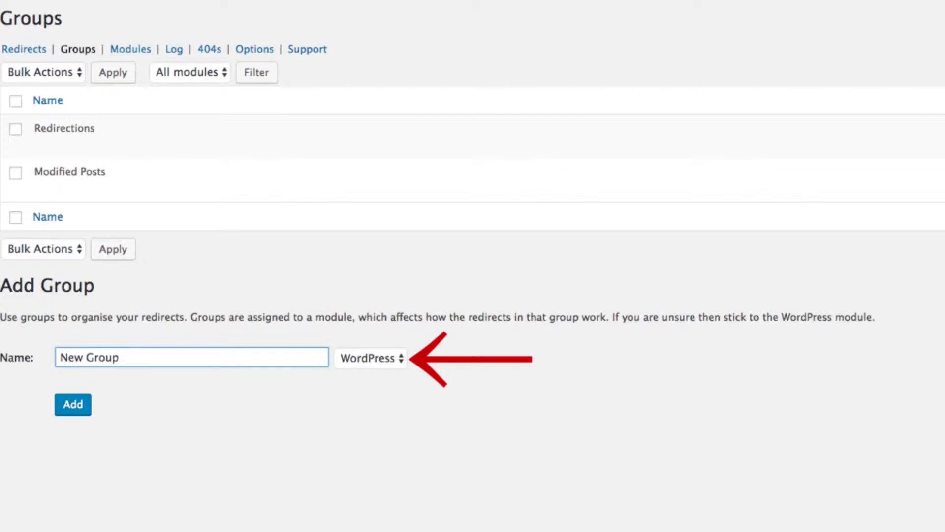
{"action": "key", "text": "Tab"}
{"action": "key", "text": "Tab"}
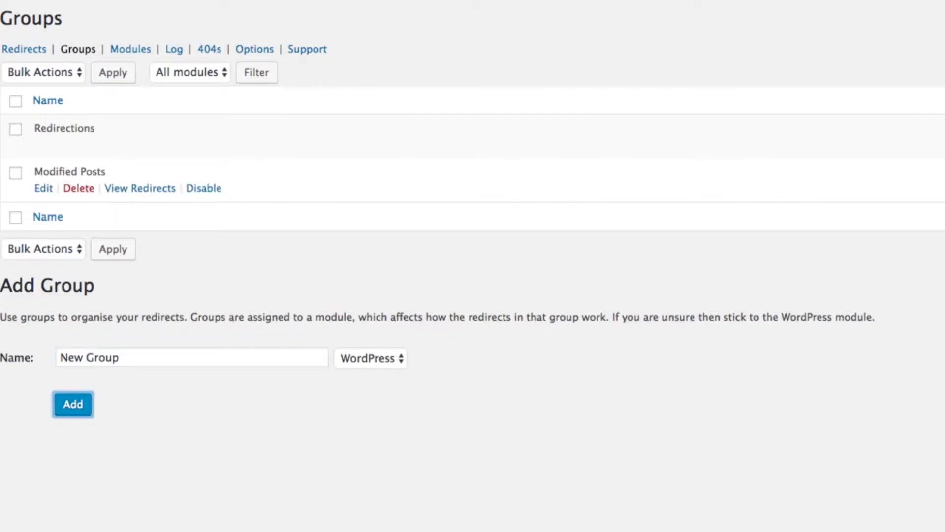
{"action": "key", "text": "Return"}
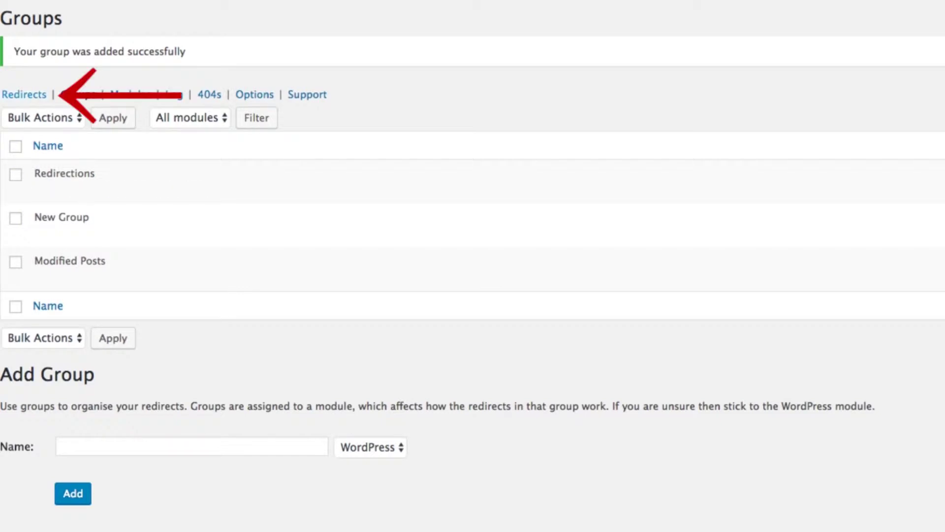
{"action": "left_click", "coordinate": [23, 94]}
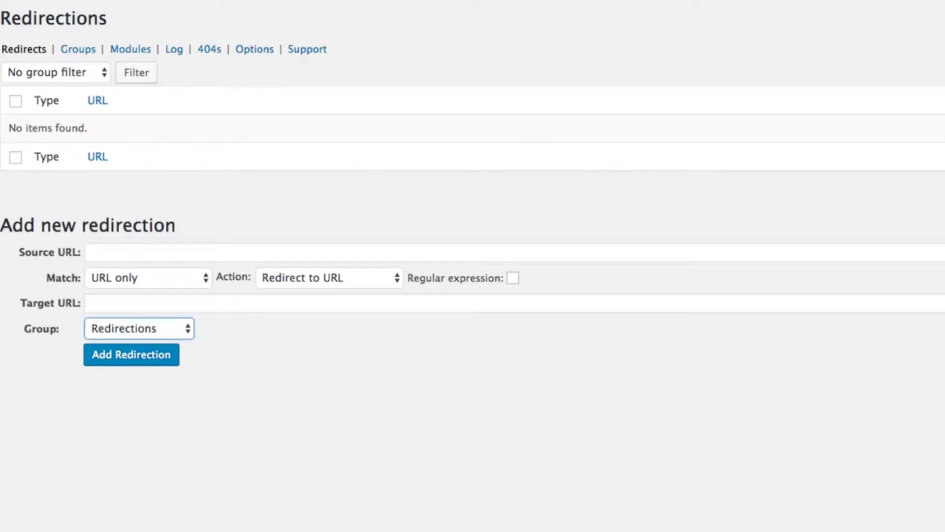
{"action": "key", "text": "Down"}
{"action": "left_click", "coordinate": [90, 253]}
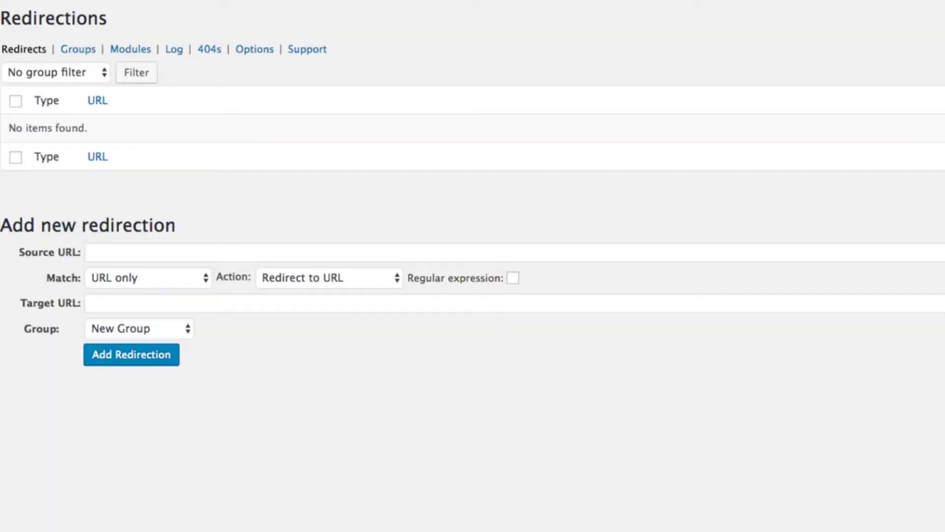
{"action": "left_click", "coordinate": [90, 252]}
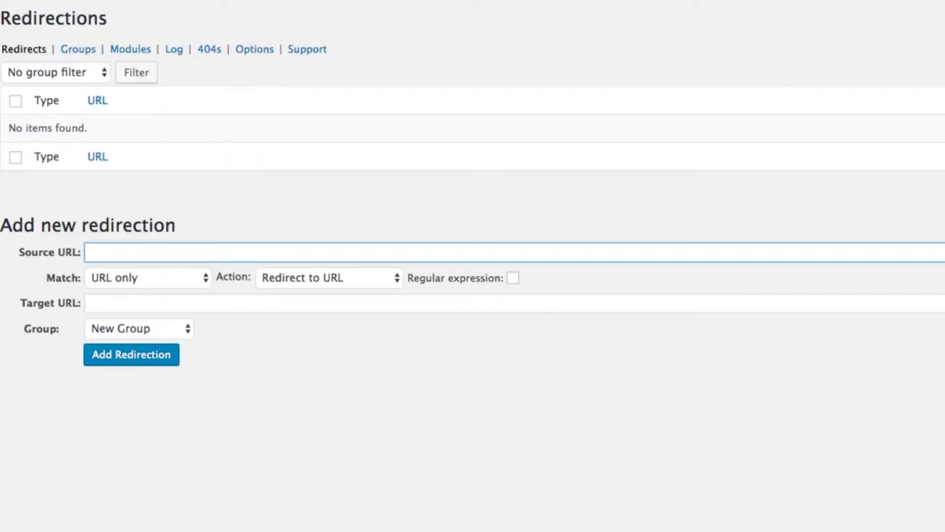
{"action": "type", "text": "https://enticeonlinemarketing.com/choose-profitable-niche-next-blog/"}
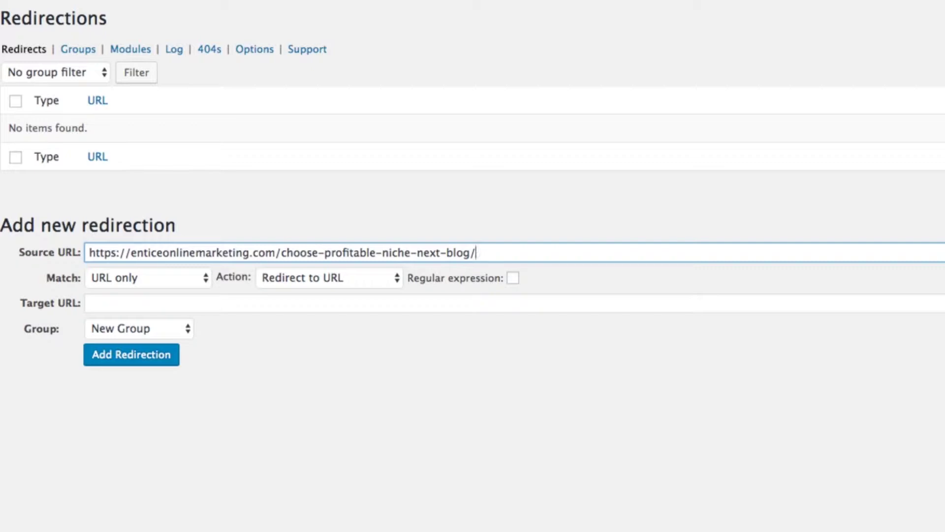
{"action": "left_click", "coordinate": [89, 303]}
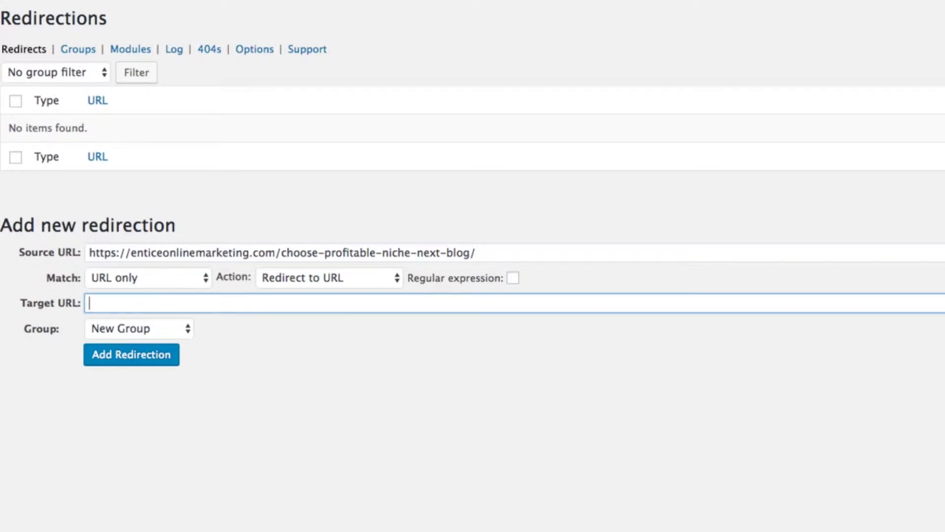
{"action": "type", "text": "https://enticeonlinemarketing.com/choose-profitable-niche-next-blog/"}
{"action": "key", "text": "shift+alt+Left"}
{"action": "key", "text": "shift+alt+Left"}
{"action": "key", "text": "shift+alt+Left"}
{"action": "key", "text": "shift+alt+Left"}
{"action": "key", "text": "shift+alt+Left"}
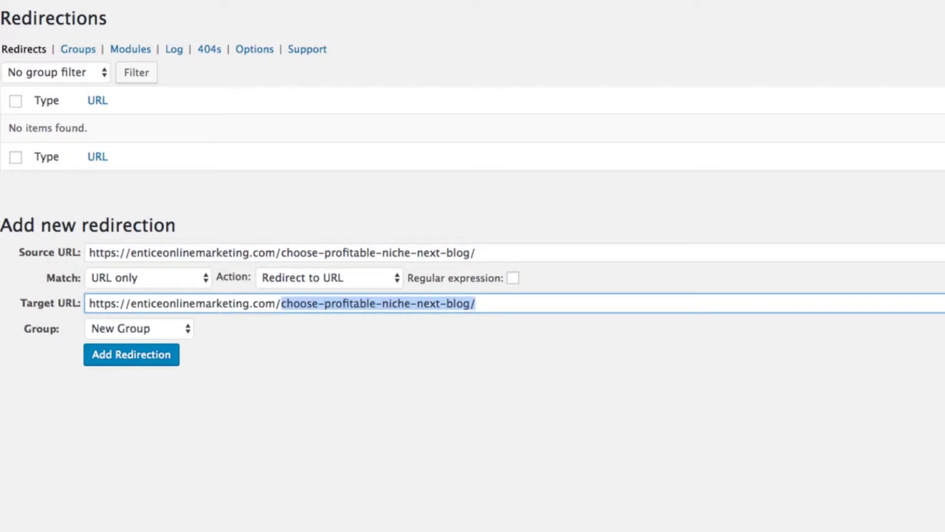
{"action": "type", "text": "new-address/"}
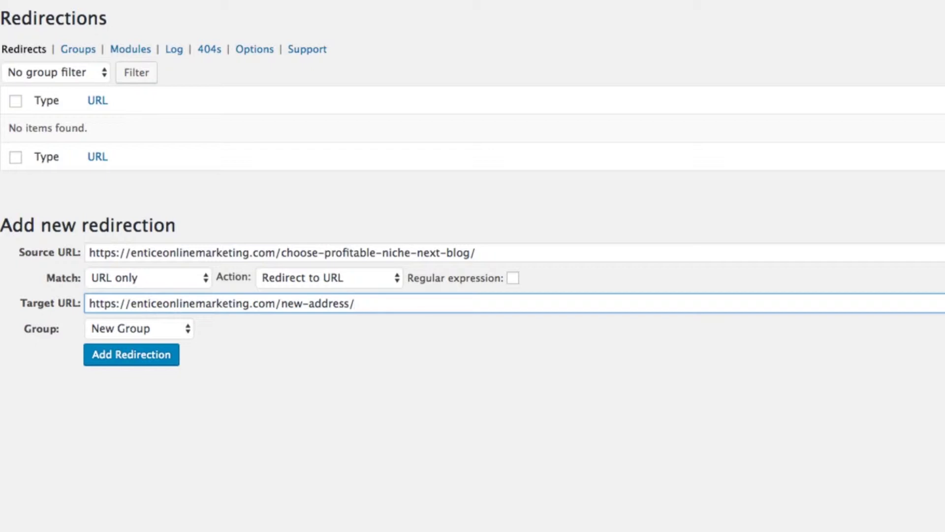
Check the old path in the source URL and the full target URL, and add the redirection
{"action": "left_click_drag", "start_coordinate": [281, 253], "coordinate": [475, 252]}
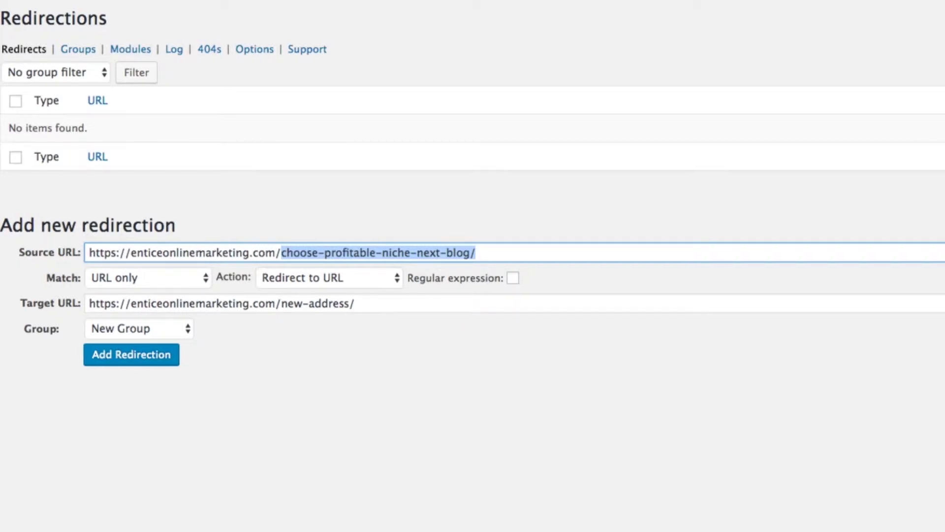
{"action": "left_click_drag", "start_coordinate": [356, 303], "coordinate": [89, 303]}
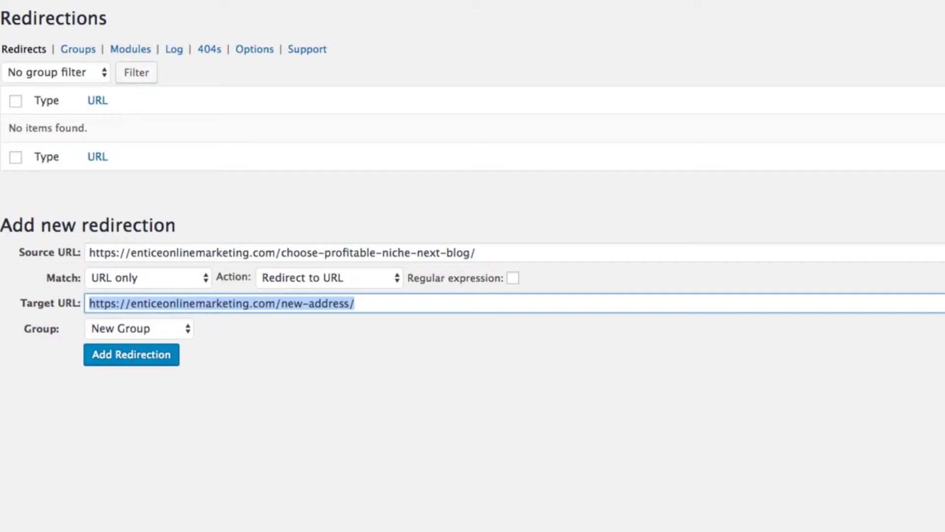
{"action": "key", "text": "Return"}
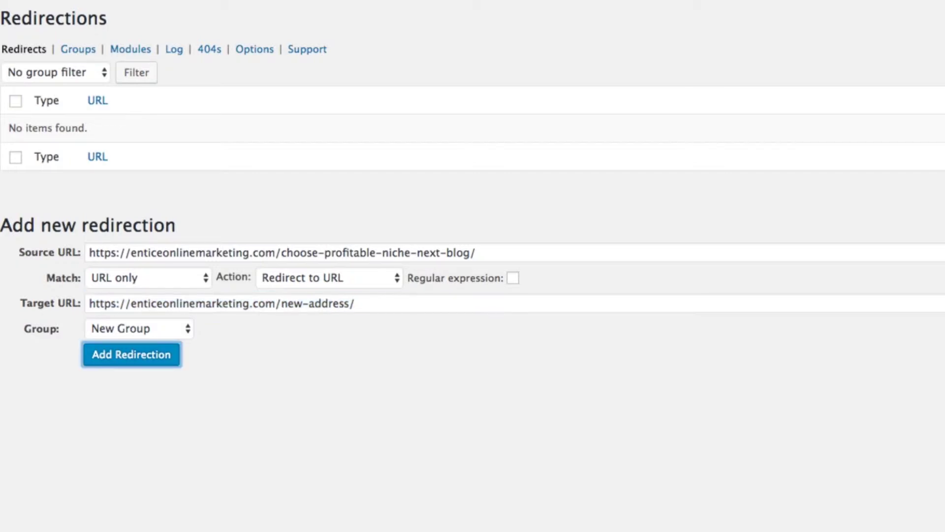
Open the /choose-profitable-niche-next-blog/ redirect for editing, inspect the path in its target URL, and save the entry
{"action": "mouse_move", "coordinate": [182, 135]}
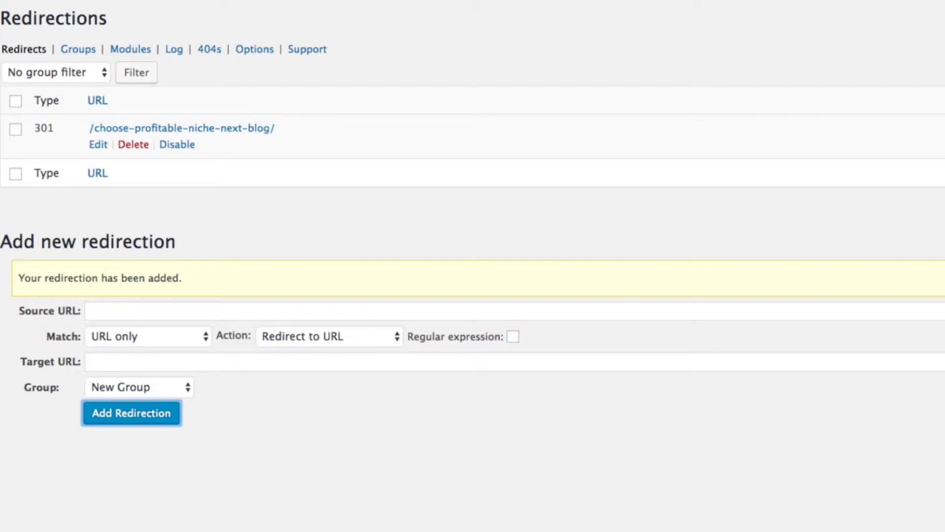
{"action": "left_click_drag", "start_coordinate": [275, 128], "coordinate": [89, 128]}
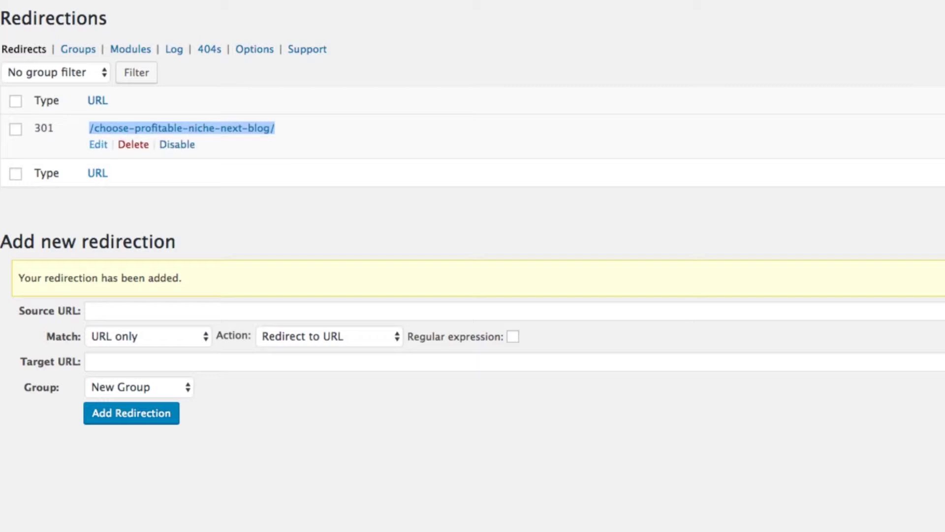
{"action": "left_click", "coordinate": [98, 144]}
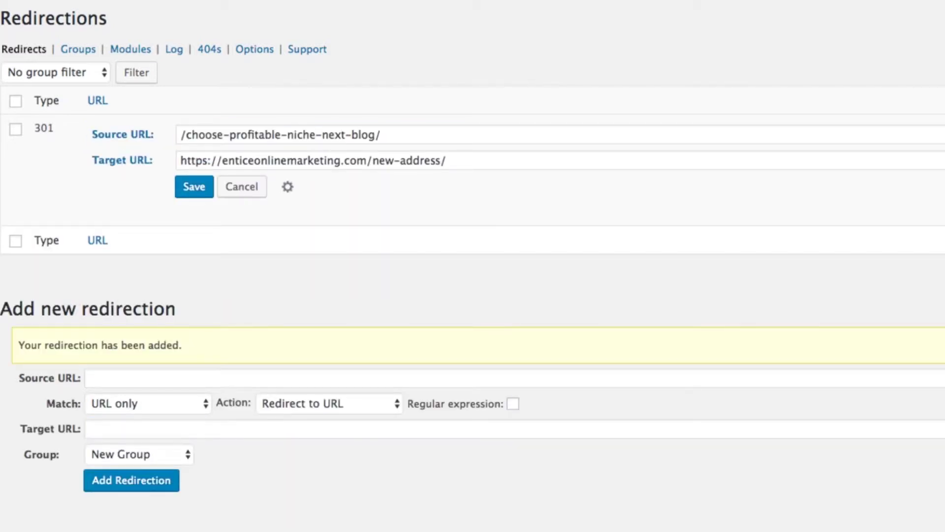
{"action": "key", "text": "Tab"}
{"action": "left_click", "coordinate": [446, 160]}
{"action": "left_click_drag", "start_coordinate": [446, 160], "coordinate": [367, 160]}
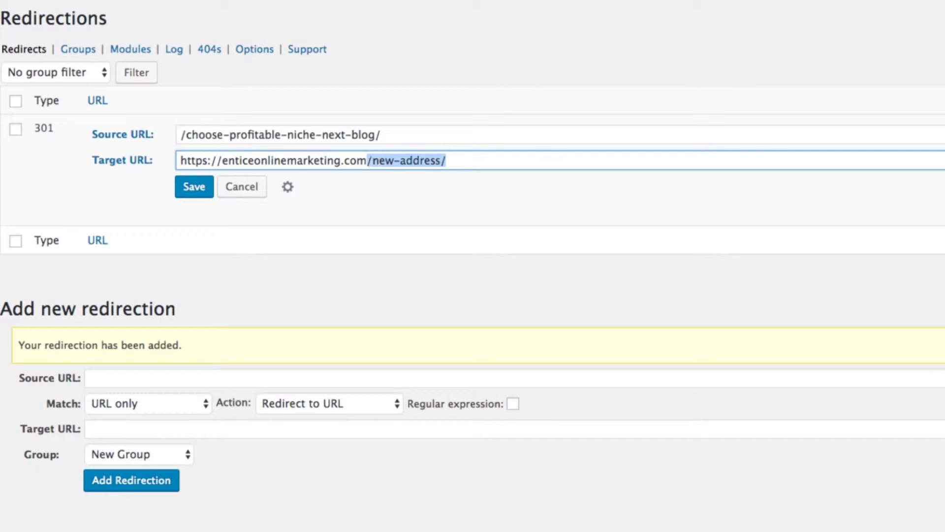
{"action": "key", "text": "Tab"}
{"action": "key", "text": "Return"}
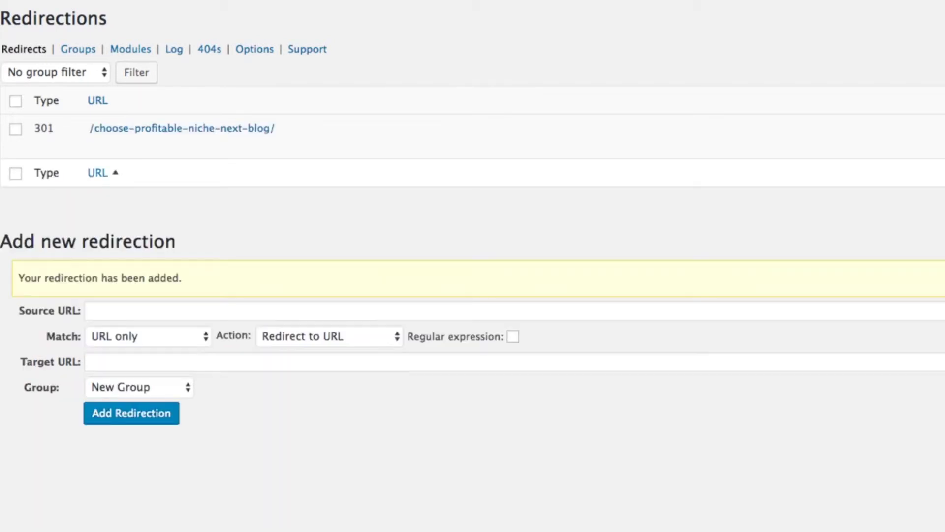
{"action": "key", "text": "Tab"}
{"action": "key", "text": "Tab"}
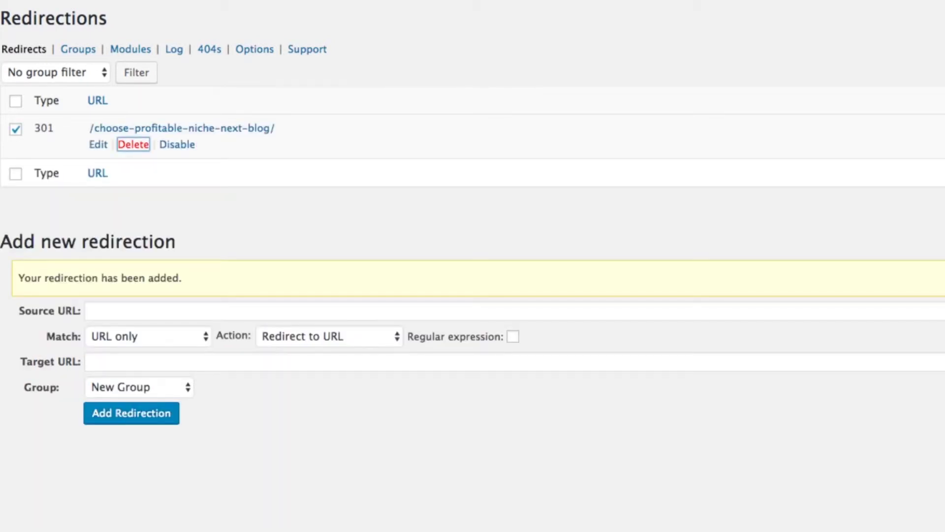
{"action": "key", "text": "Tab"}
{"action": "key", "text": "Tab"}
{"action": "key", "text": "Tab"}
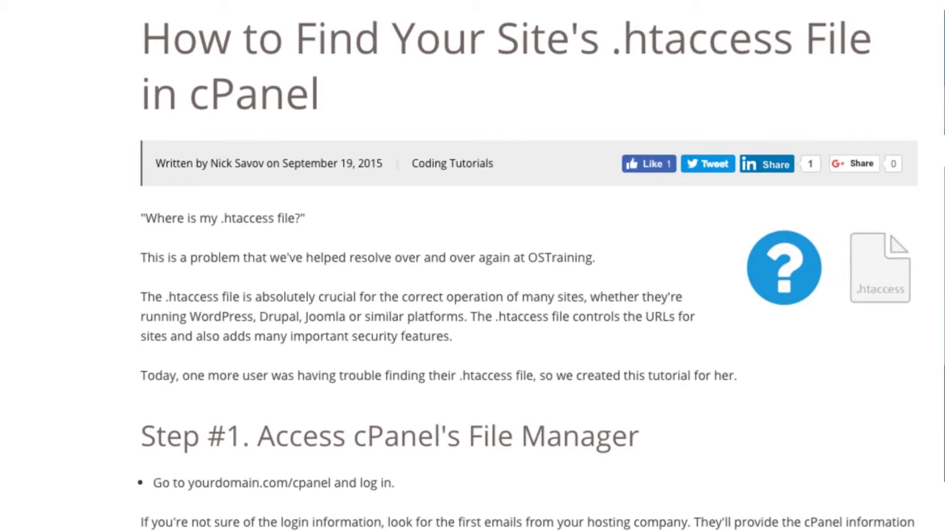
Read the article's instructions for finding the .htaccess file through cPanel's File Manager, including the hidden files setting
{"action": "scroll", "coordinate": [472, 266], "scroll_direction": "down", "scroll_amount": 10}
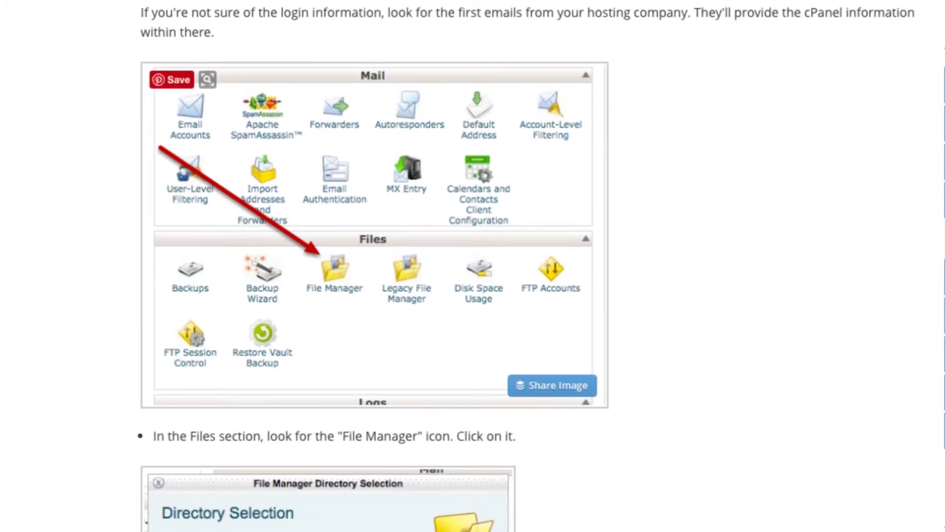
{"action": "scroll", "coordinate": [472, 266], "scroll_direction": "down", "scroll_amount": 6}
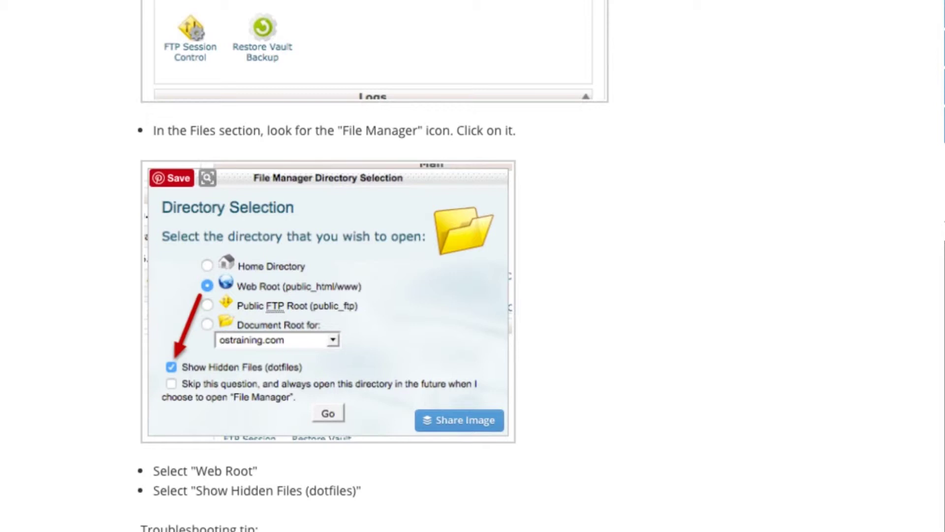
{"action": "scroll", "coordinate": [473, 265], "scroll_direction": "down", "scroll_amount": 8}
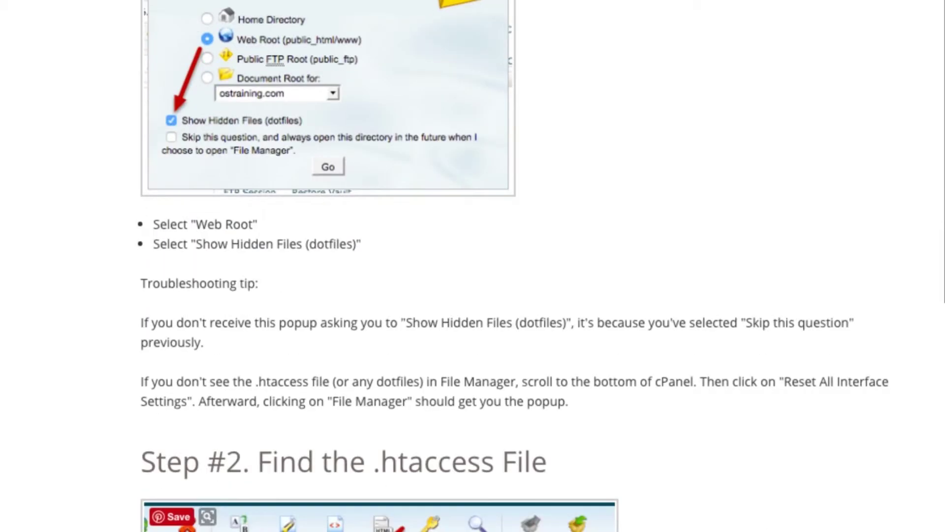
{"action": "scroll", "coordinate": [473, 266], "scroll_direction": "down", "scroll_amount": 1}
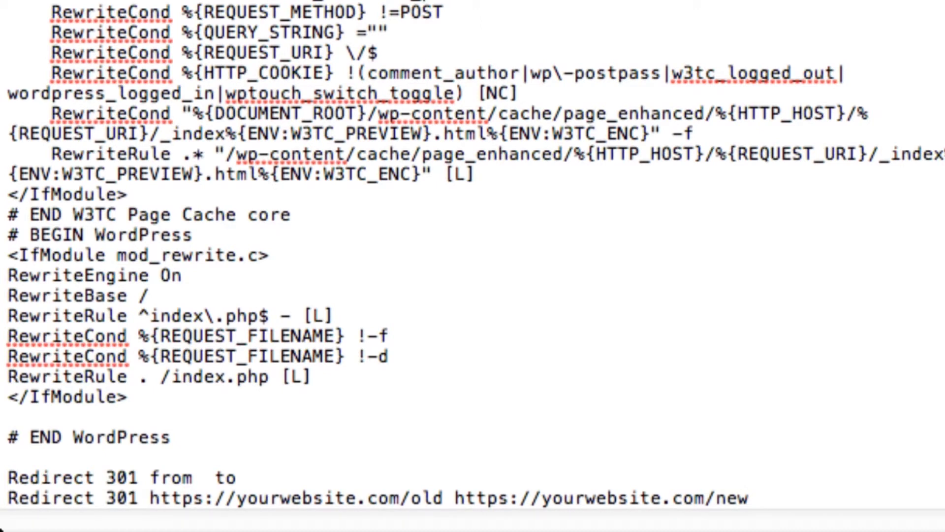
Examine the WordPress block in the .htaccess file and the old and new URLs in the Redirect 301 lines below it
{"action": "left_click", "coordinate": [171, 436]}
{"action": "left_click_drag", "start_coordinate": [170, 437], "coordinate": [8, 235]}
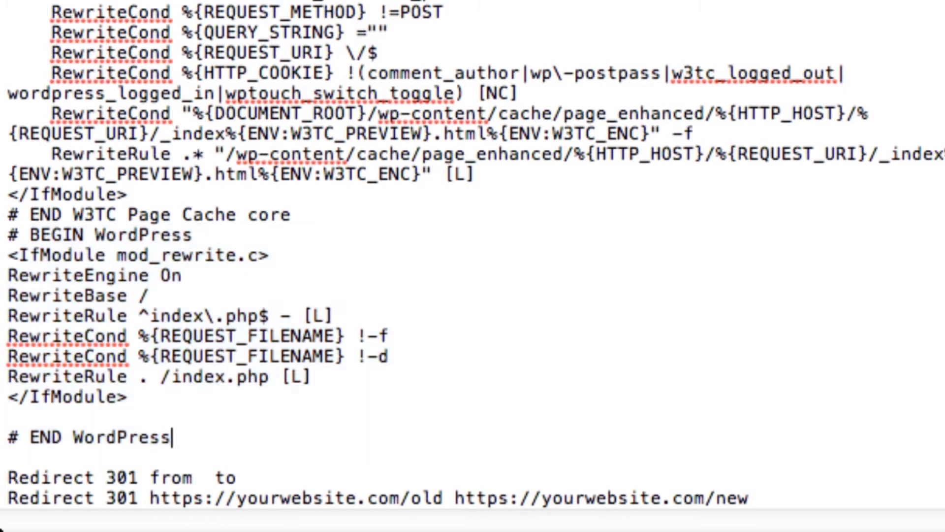
{"action": "triple_click", "coordinate": [89, 437]}
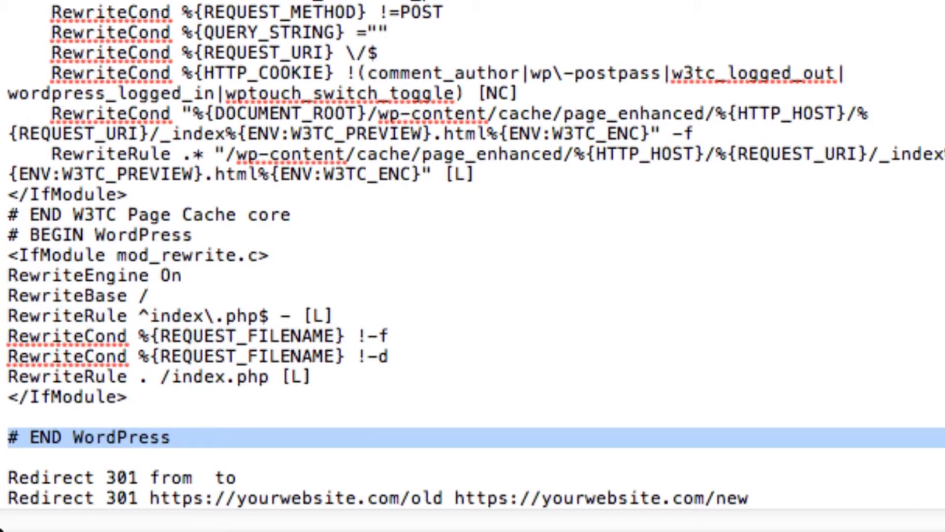
{"action": "left_click_drag", "start_coordinate": [162, 477], "coordinate": [8, 478]}
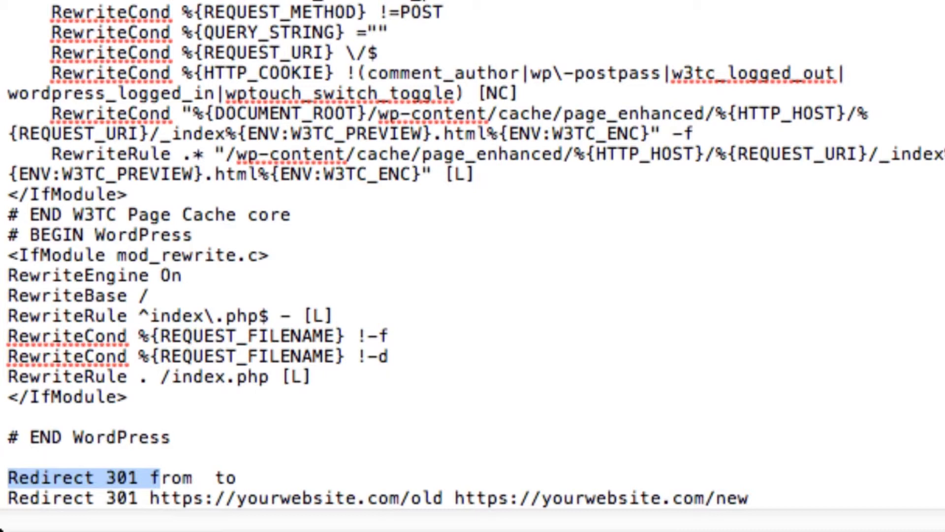
{"action": "left_click", "coordinate": [204, 478]}
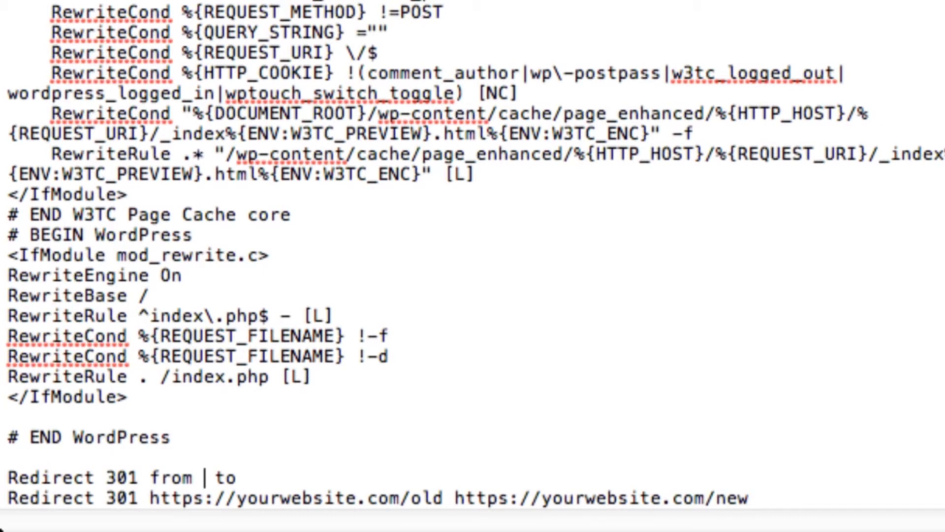
{"action": "left_click_drag", "start_coordinate": [237, 478], "coordinate": [150, 477]}
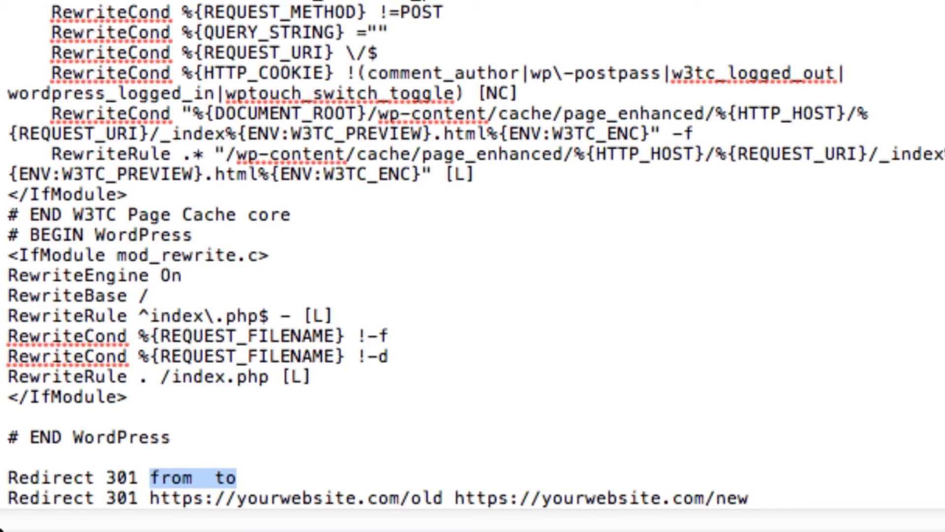
{"action": "double_click", "coordinate": [433, 498]}
{"action": "double_click", "coordinate": [739, 498]}
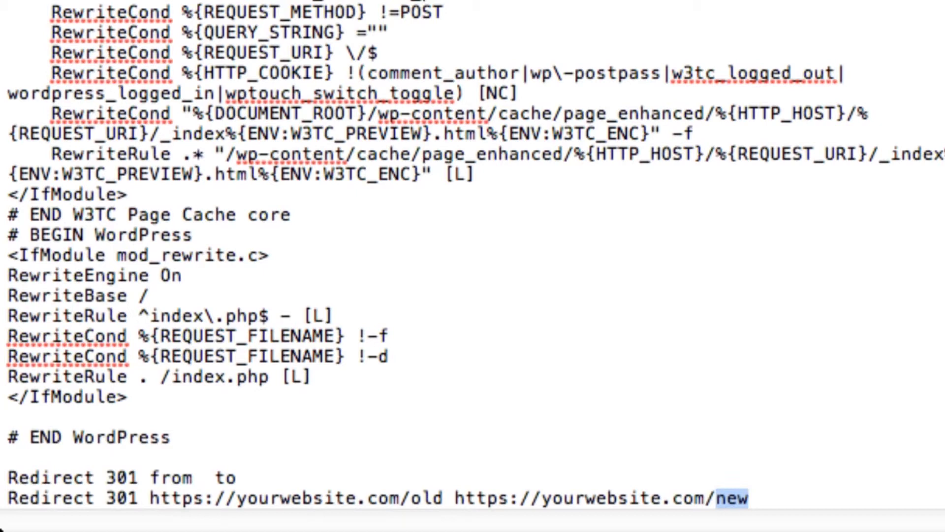